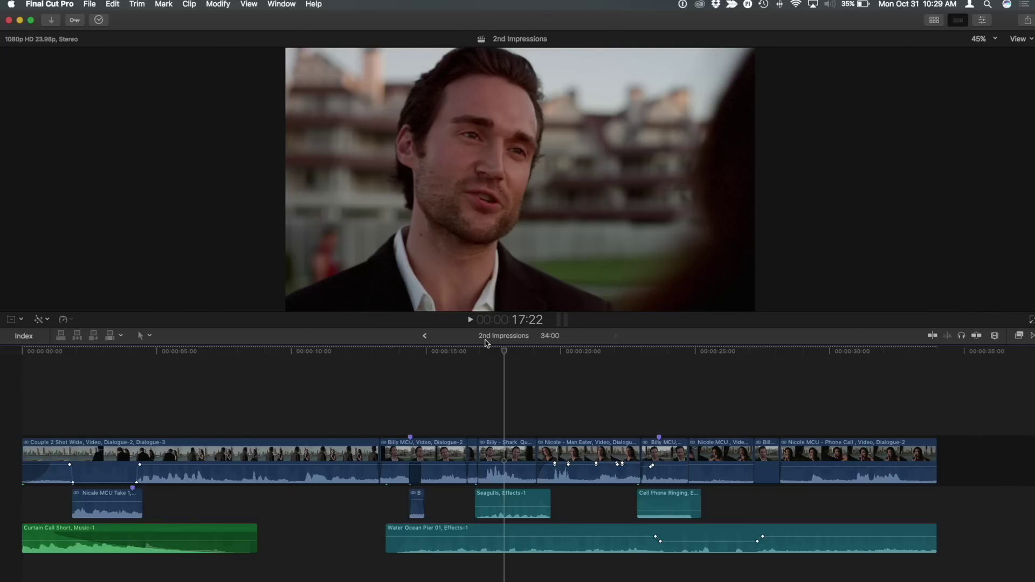
Toggle the Timeline Index on and off, then open the Command Editor showing Warp Speed Editing
{"action": "key", "text": "super+shift+2"}
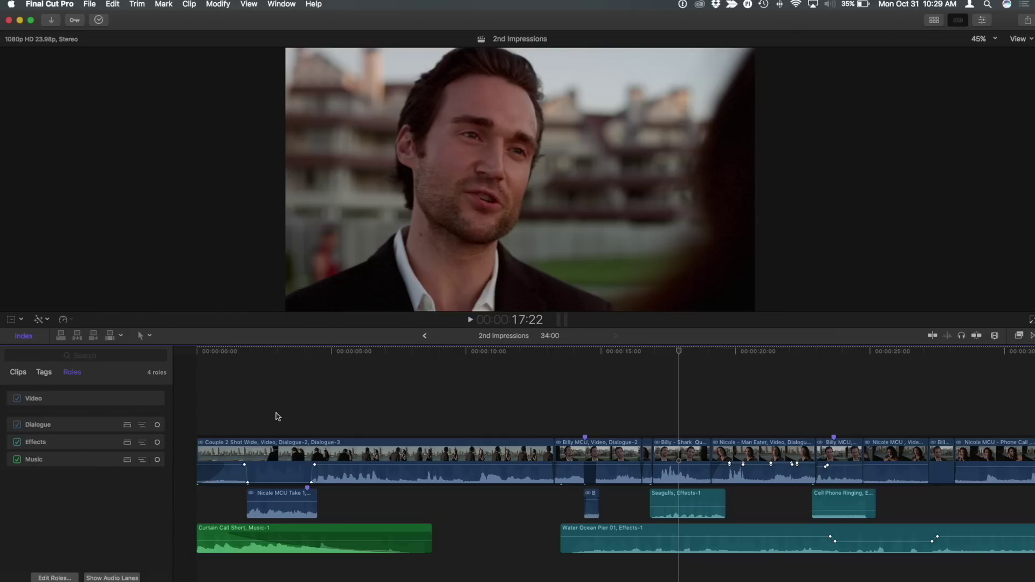
{"action": "key", "text": "super+shift+2"}
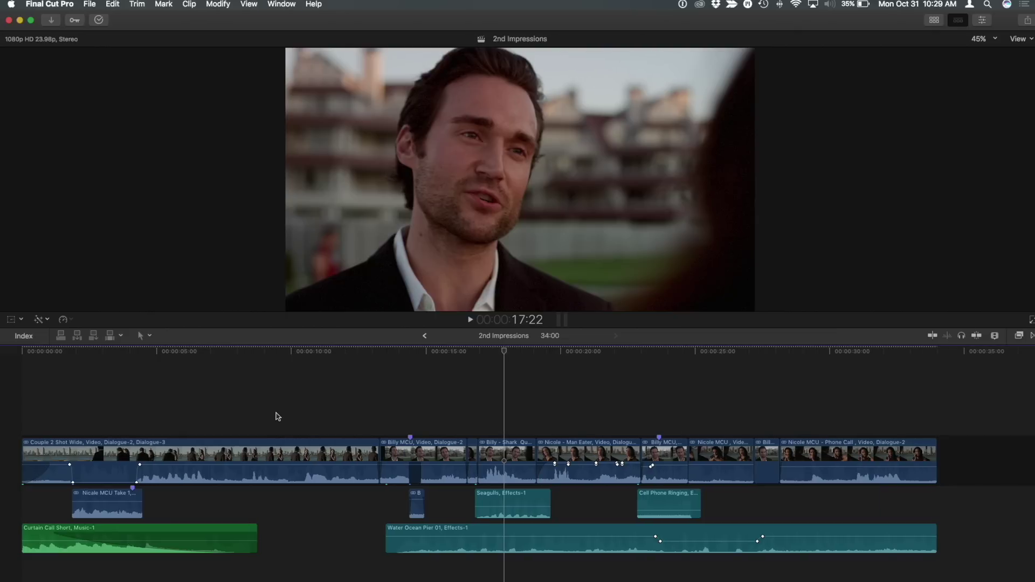
{"action": "key", "text": "alt+super+k"}
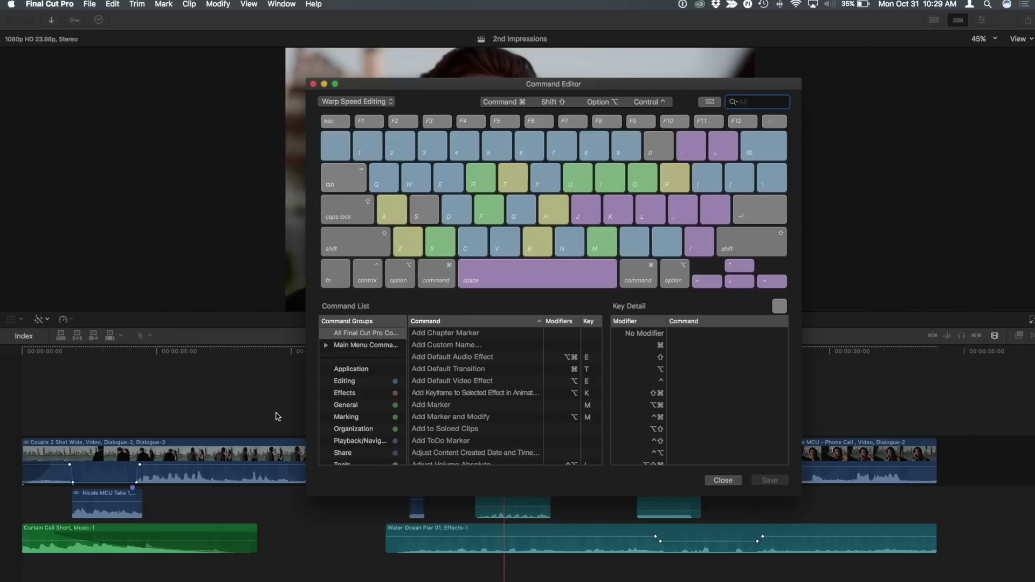
Keep Warp Speed Editing checked as the active command set
{"action": "left_click", "coordinate": [384, 103]}
{"action": "left_click", "coordinate": [388, 102]}
Close the Command Editor and expand audio into role lanes beneath the video clips
{"action": "left_click", "coordinate": [313, 84]}
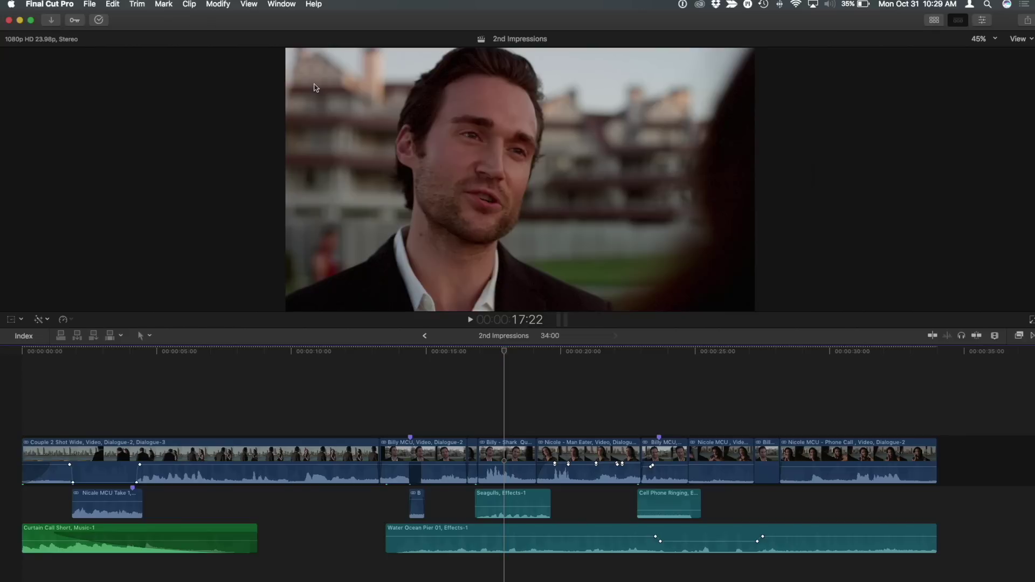
{"action": "key", "text": "ctrl+s"}
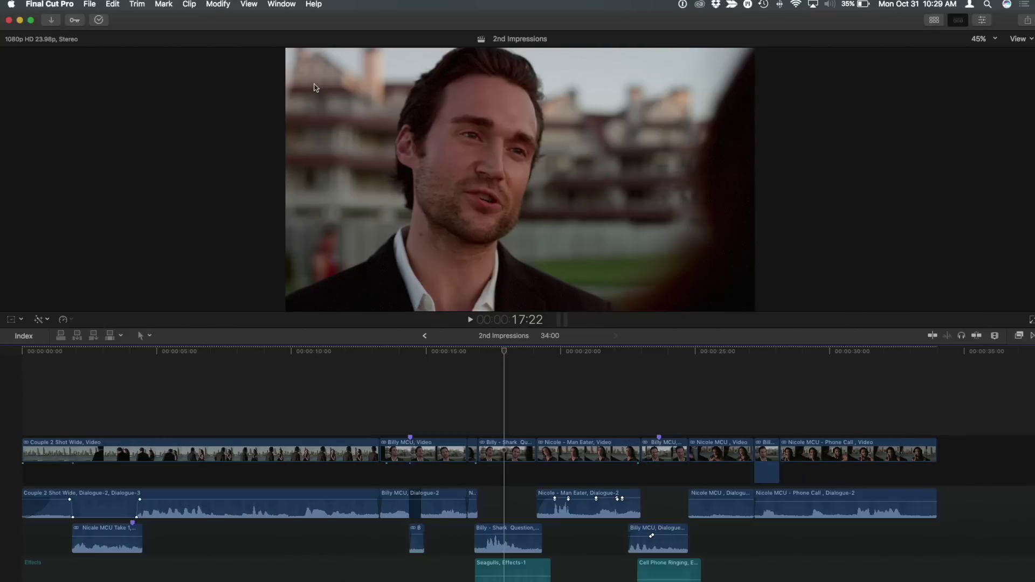
{"action": "key", "text": "ctrl+s"}
{"action": "key", "text": "ctrl+s"}
{"action": "scroll", "coordinate": [529, 375], "scroll_direction": "down", "scroll_amount": 5}
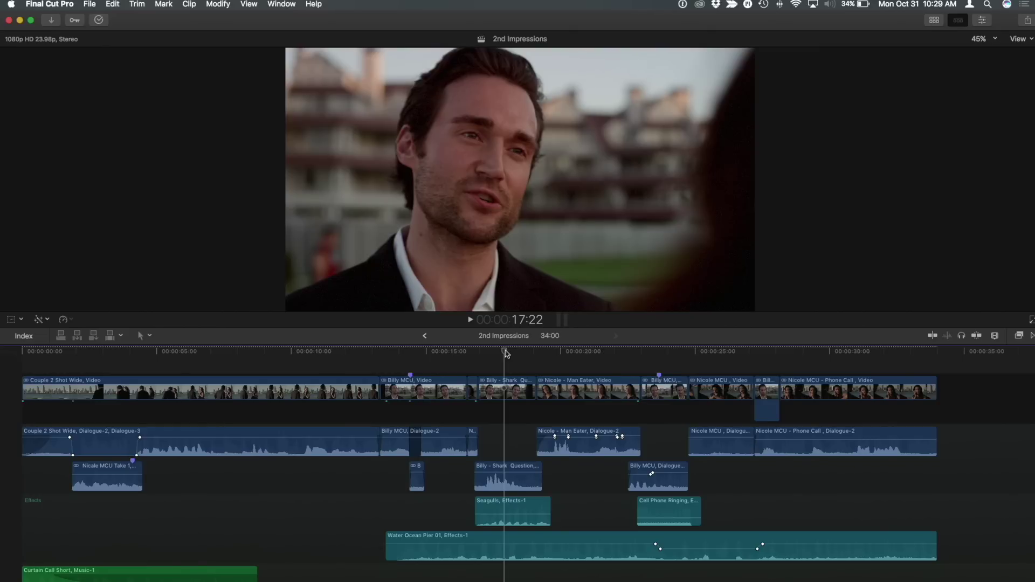
Select the Seagulls sound-effect clip and zoom the timeline in around it
{"action": "key", "text": "c"}
{"action": "key", "text": "super+Down"}
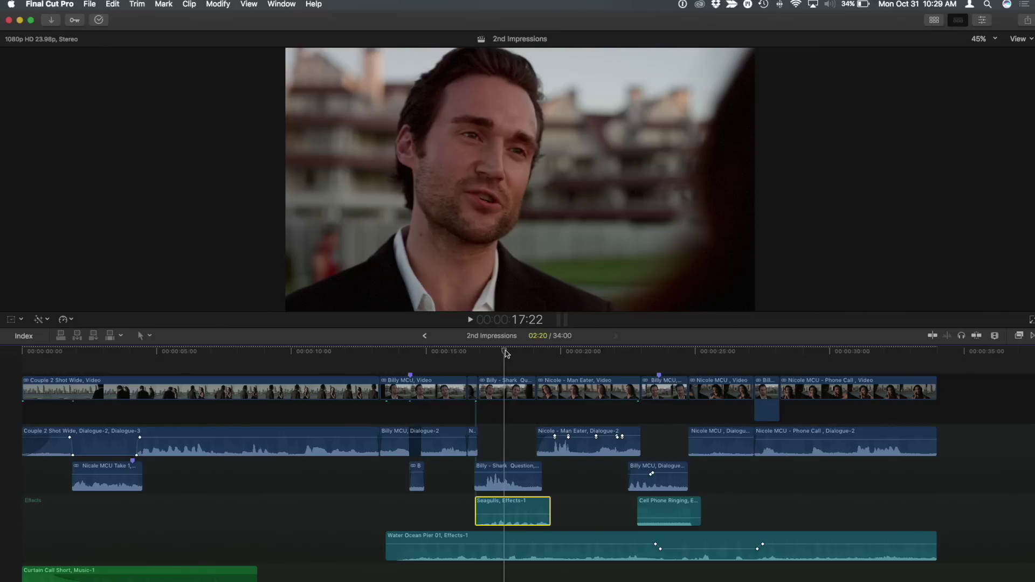
{"action": "key", "text": "super+equal"}
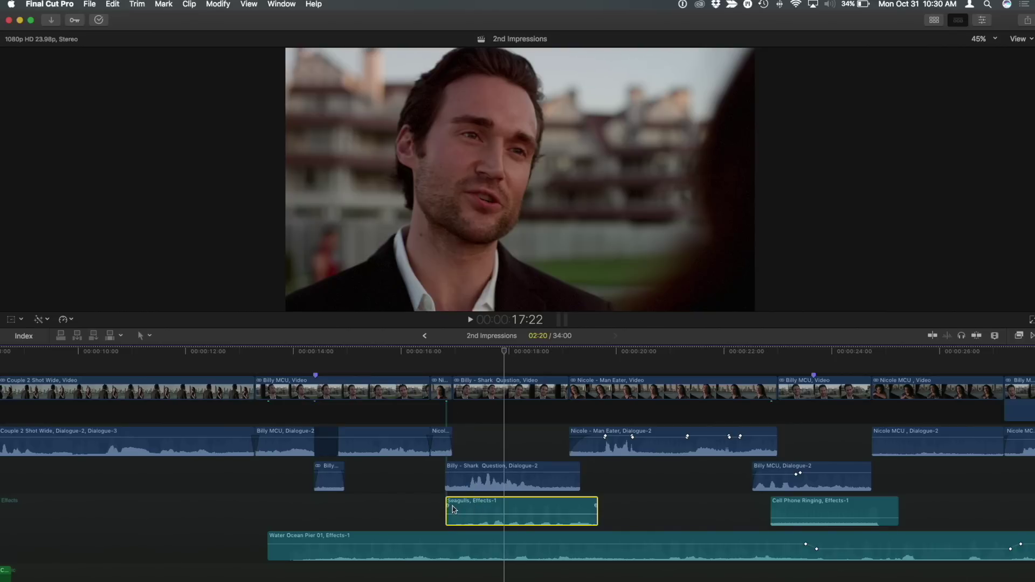
Apply audio fades to the Seagulls clip via Modify > Adjust Volume > Apply Fades
{"action": "left_click_drag", "start_coordinate": [466, 513], "coordinate": [464, 511]}
{"action": "left_click", "coordinate": [218, 3]}
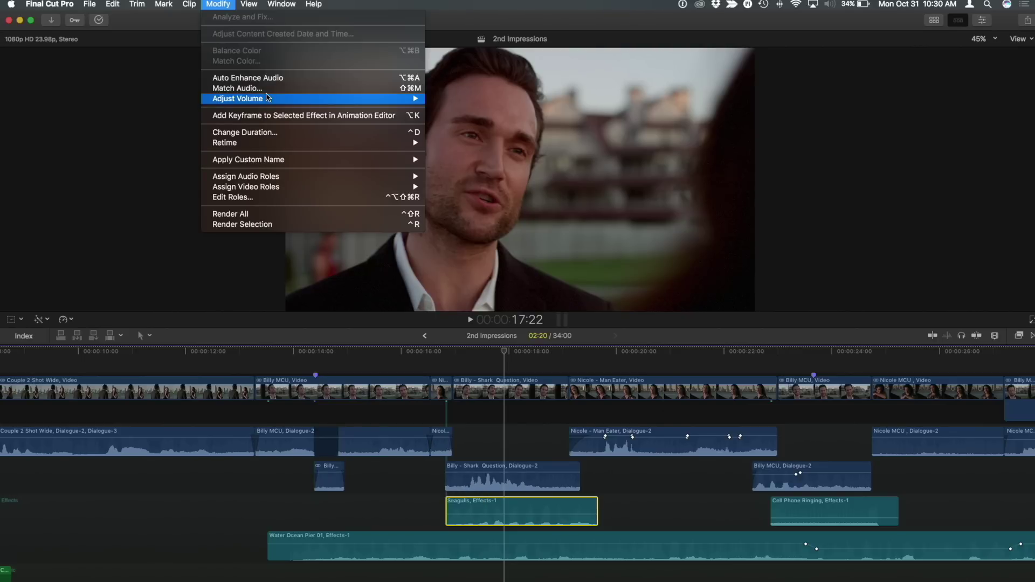
{"action": "mouse_move", "coordinate": [272, 99]}
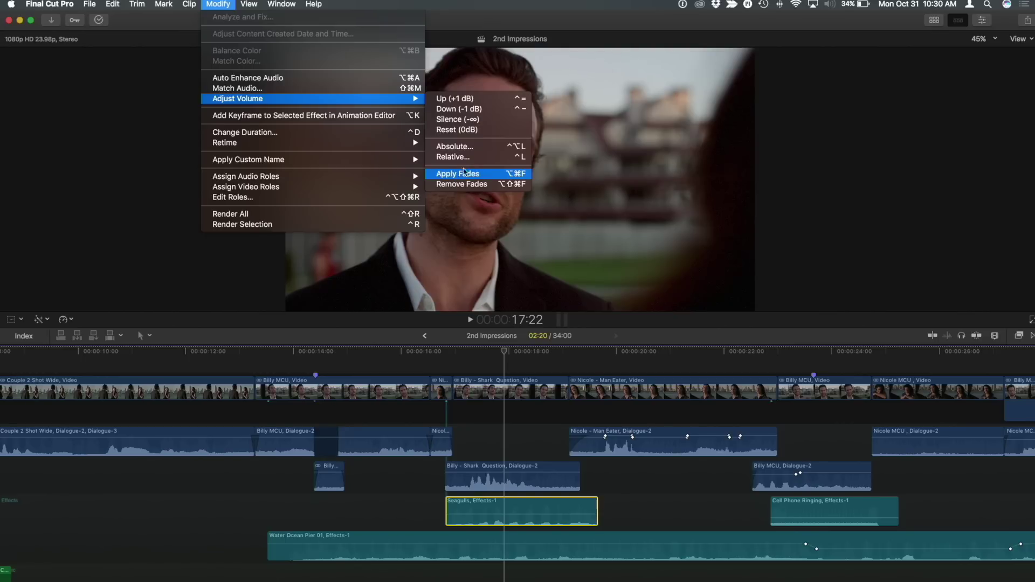
{"action": "left_click", "coordinate": [464, 174]}
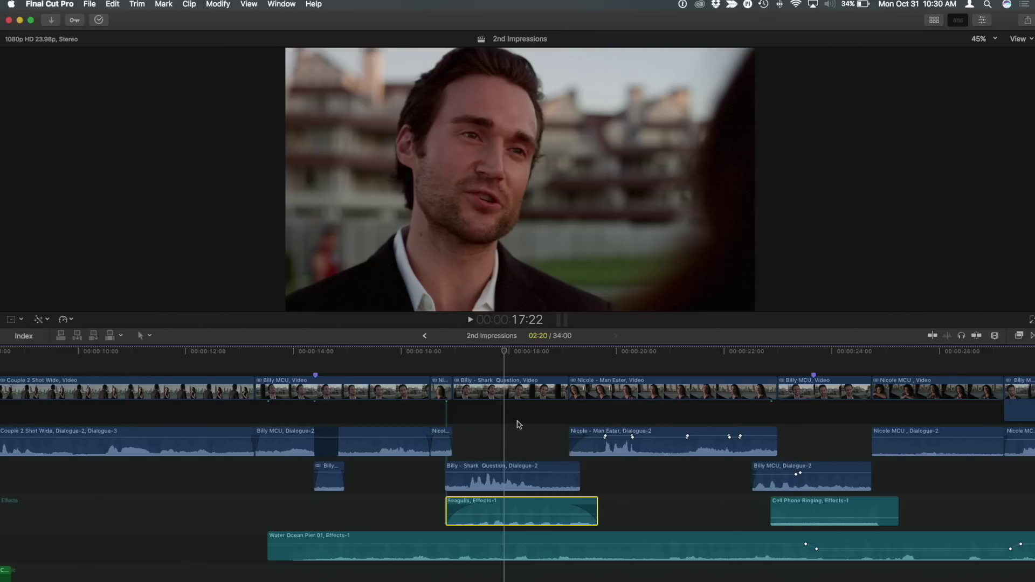
Undo, reapply, then remove the fades on the Seagulls clip
{"action": "key", "text": "super+z"}
{"action": "key", "text": "alt+super+t"}
{"action": "key", "text": "super+z"}
Apply fades to Seagulls and Cell Phone Ringing together, then undo them
{"action": "left_click_drag", "start_coordinate": [931, 517], "coordinate": [528, 489]}
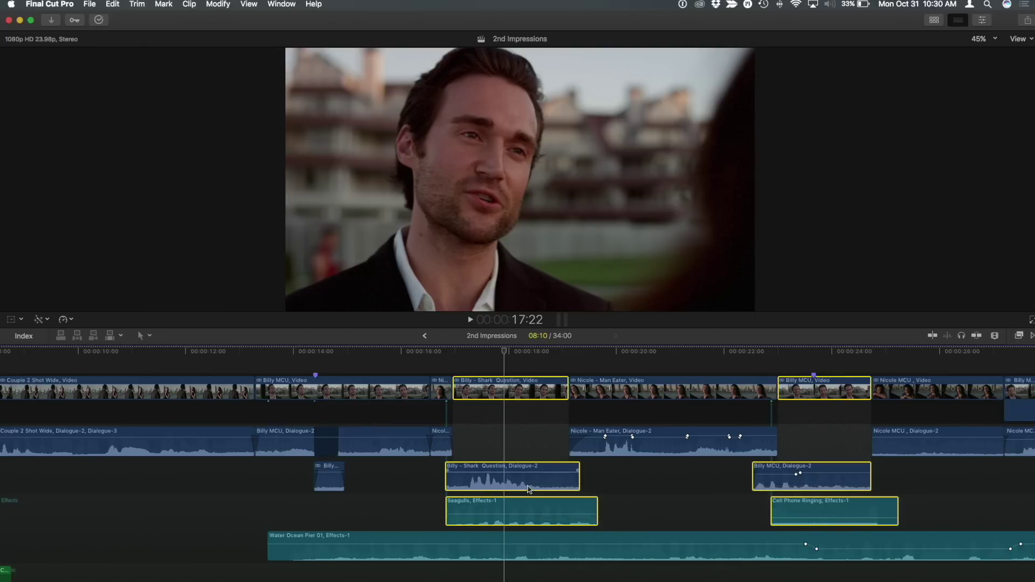
{"action": "key", "text": "alt+super+t"}
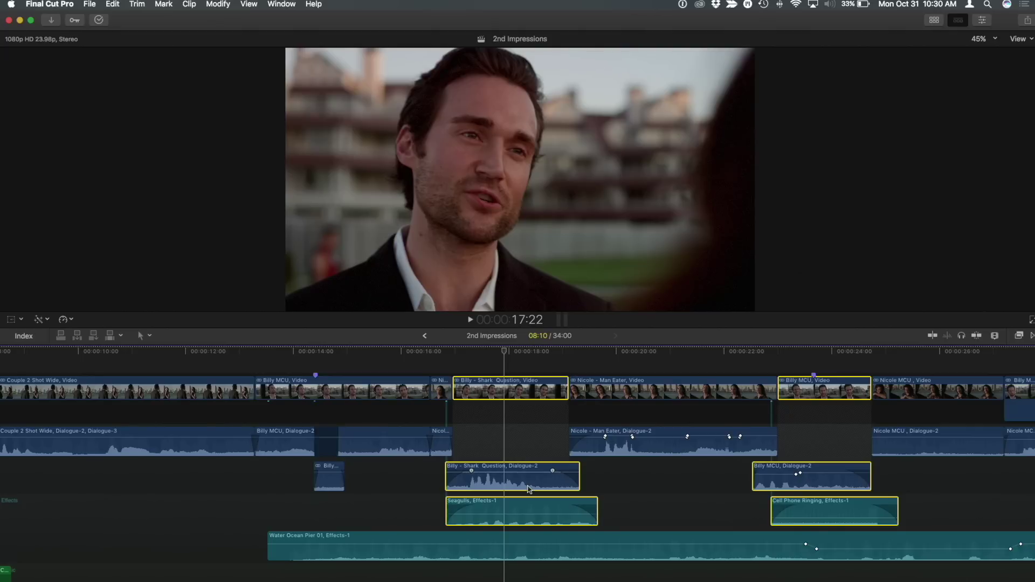
{"action": "key", "text": "alt+super+t"}
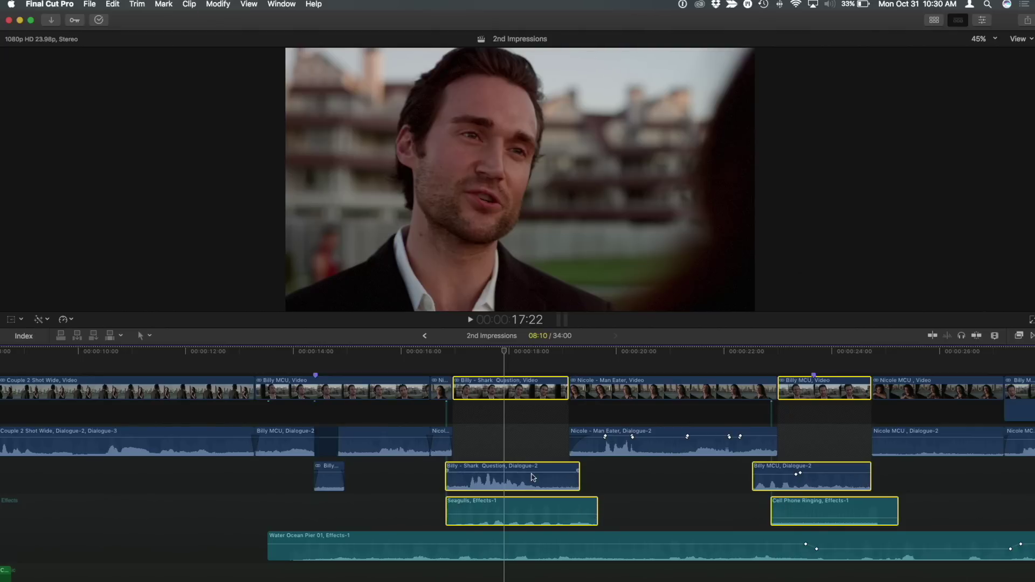
{"action": "left_click", "coordinate": [507, 362]}
{"action": "key", "text": "c"}
{"action": "key", "text": "super+Down"}
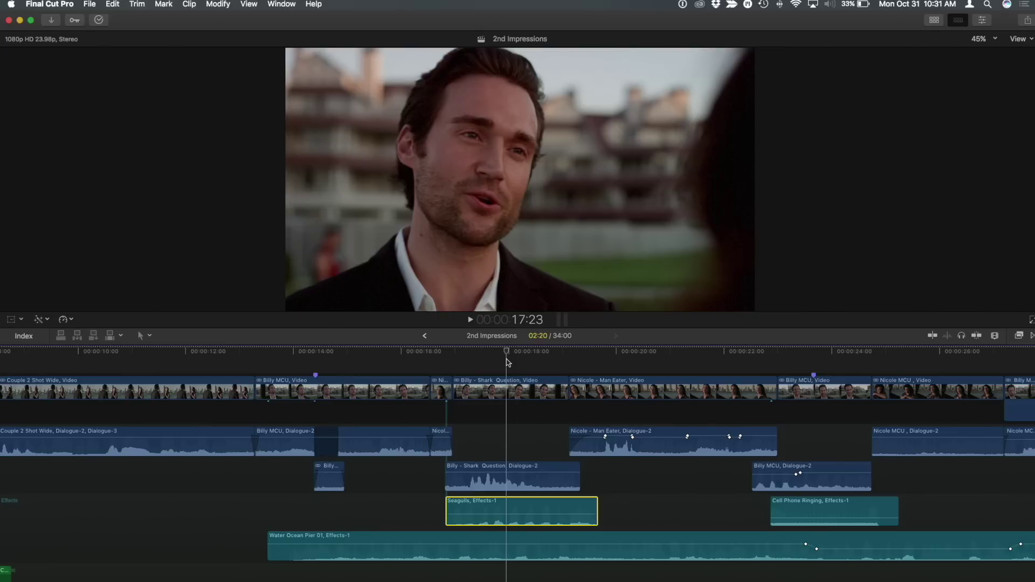
Apply and undo Seagulls fades, then fade the Shark Question dialogue in and out
{"action": "key", "text": "alt+super+f"}
{"action": "key", "text": "super+z"}
{"action": "key", "text": "c"}
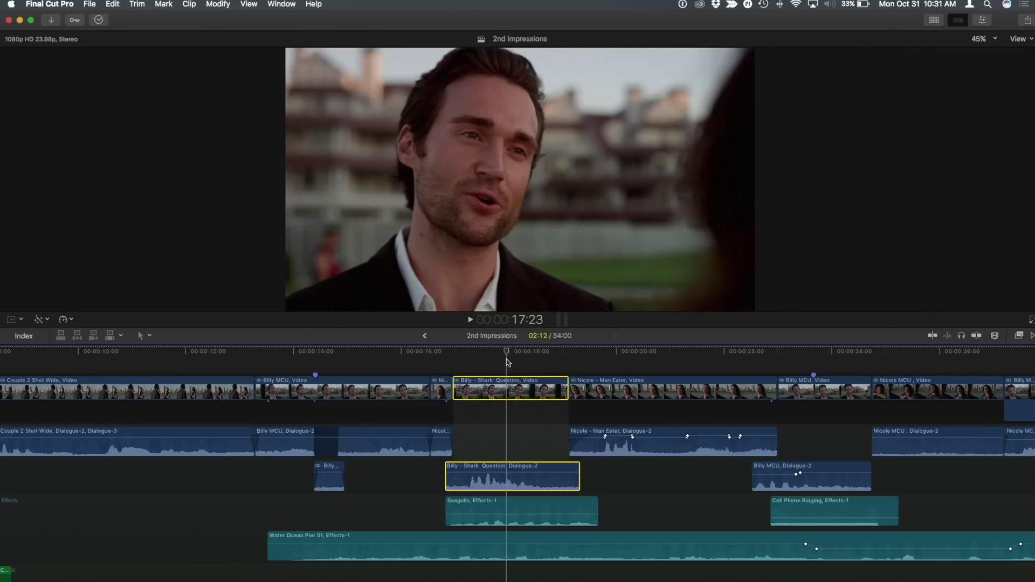
{"action": "key", "text": "alt+super+f"}
Extend the Shark Question dialogue clip's end past its video, then bring up the Trim menu
{"action": "mouse_move", "coordinate": [579, 478]}
{"action": "left_mouse_down"}
{"action": "mouse_move", "coordinate": [558, 479]}
{"action": "mouse_move", "coordinate": [588, 477]}
{"action": "left_mouse_up"}
{"action": "left_click", "coordinate": [524, 483]}
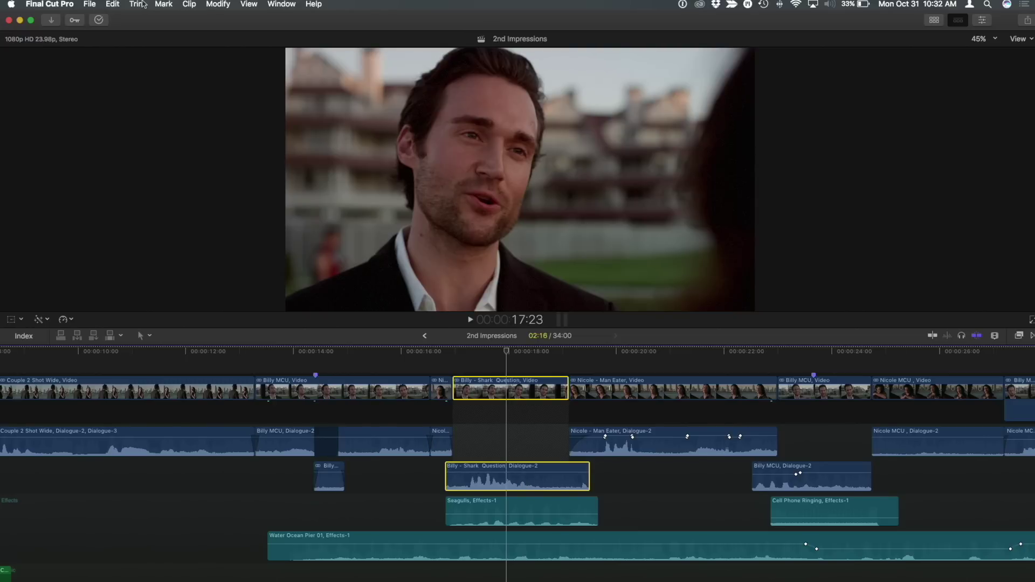
{"action": "left_click", "coordinate": [142, 4]}
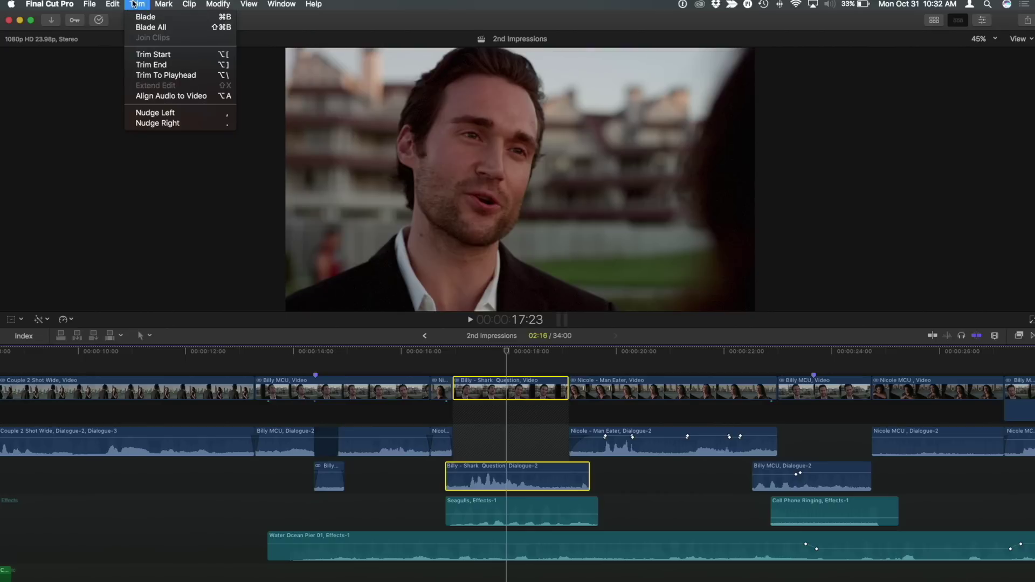
Dismiss the Trim menu without choosing any command
{"action": "key", "text": "Escape"}
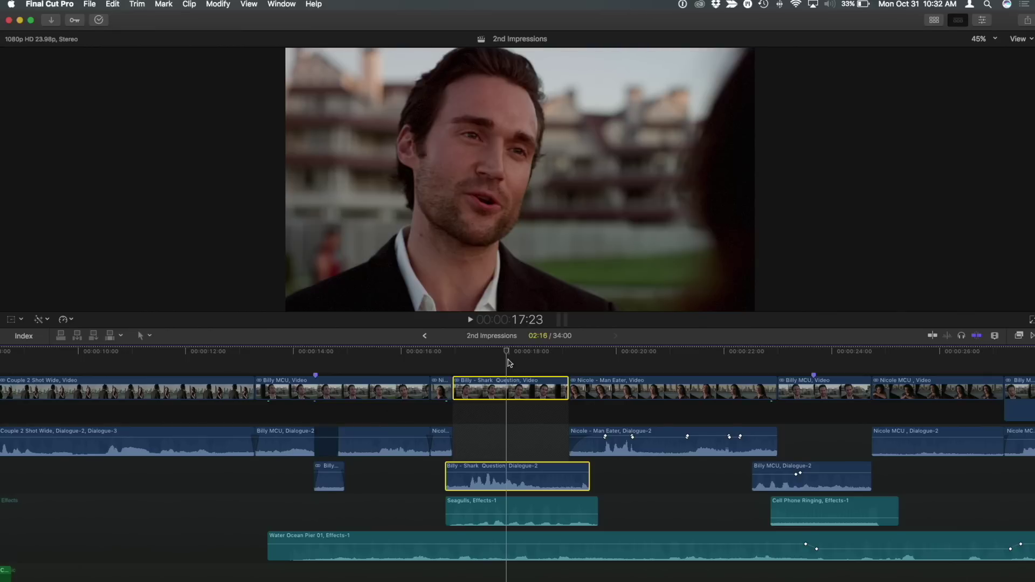
{"action": "key", "text": "super+z"}
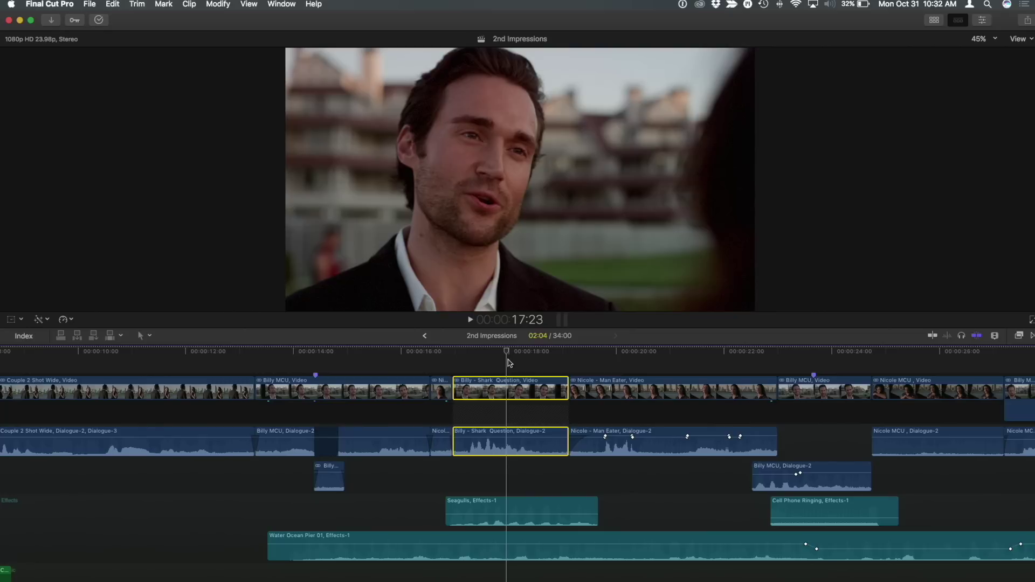
{"action": "key", "text": "super+shift+z"}
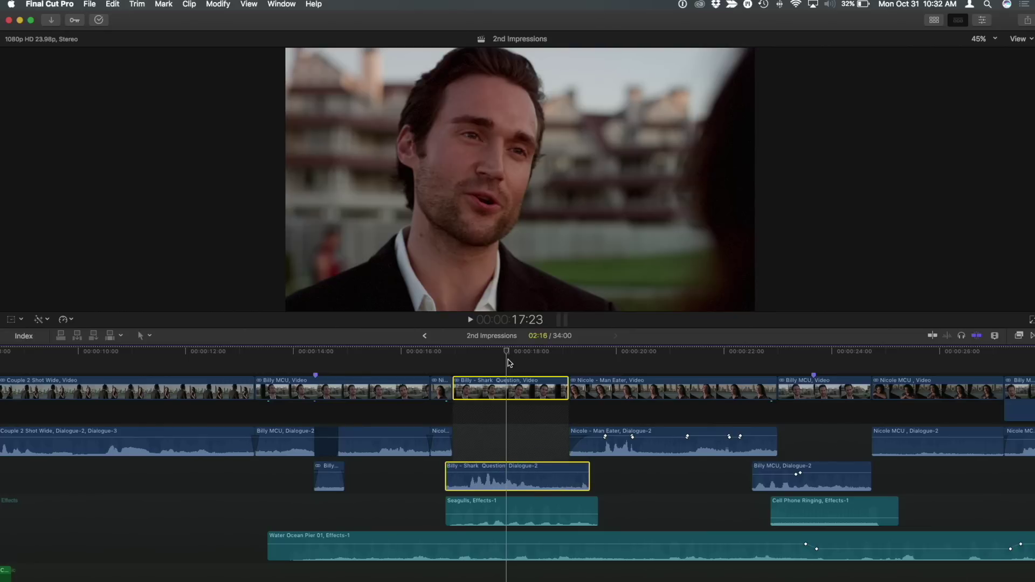